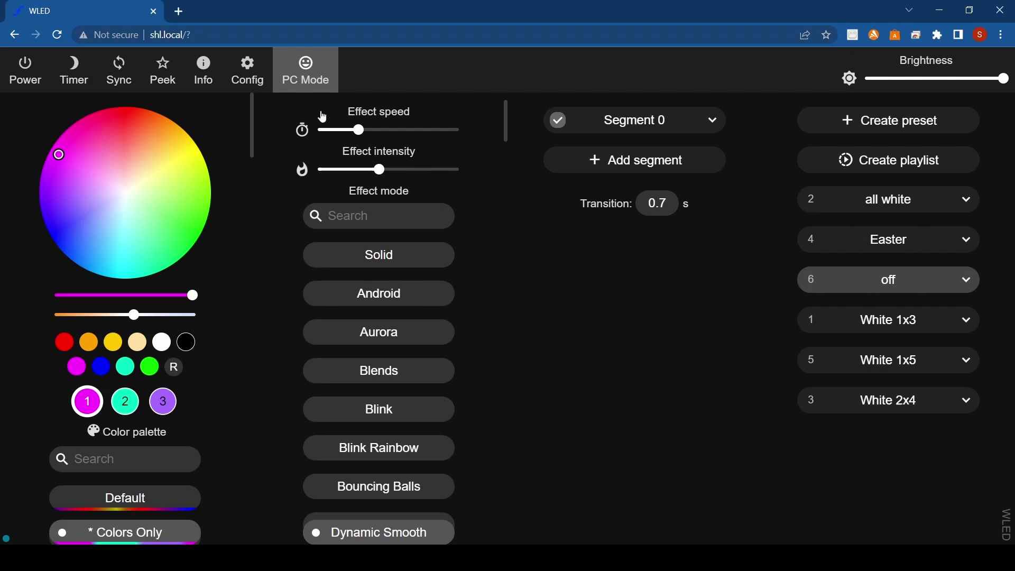
# From Config > Security & Updates, download the presets backup as presets (2).json.
pyautogui.click(238, 72)
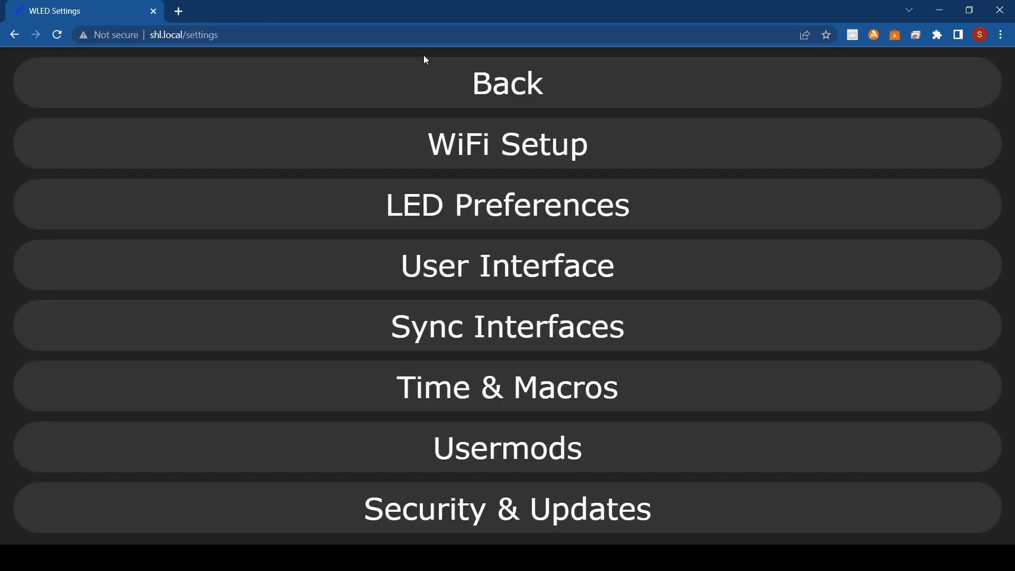
pyautogui.click(491, 512)
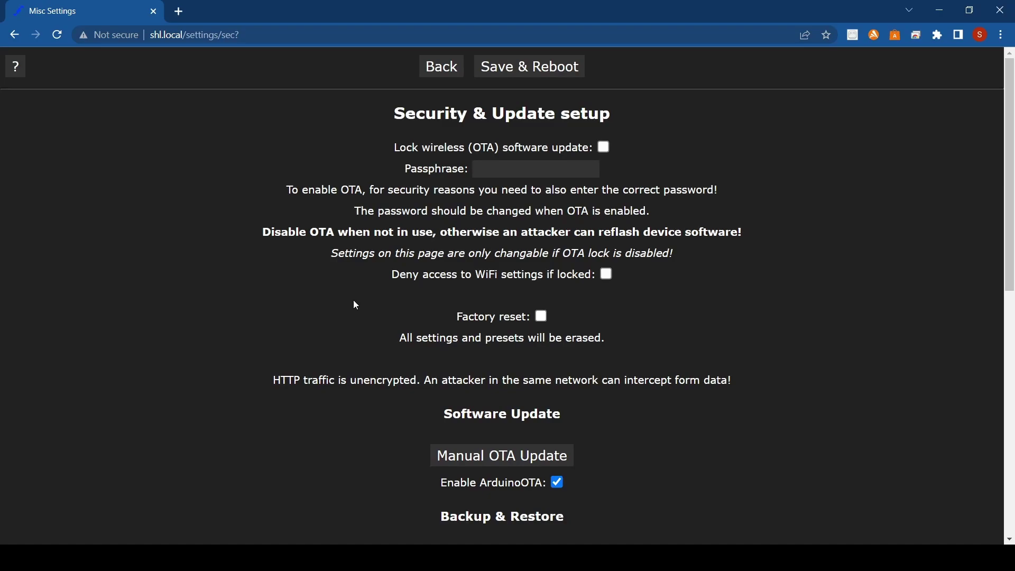
pyautogui.scroll(-3, 356, 306)
pyautogui.scroll(-2, 357, 305)
pyautogui.scroll(-1, 356, 306)
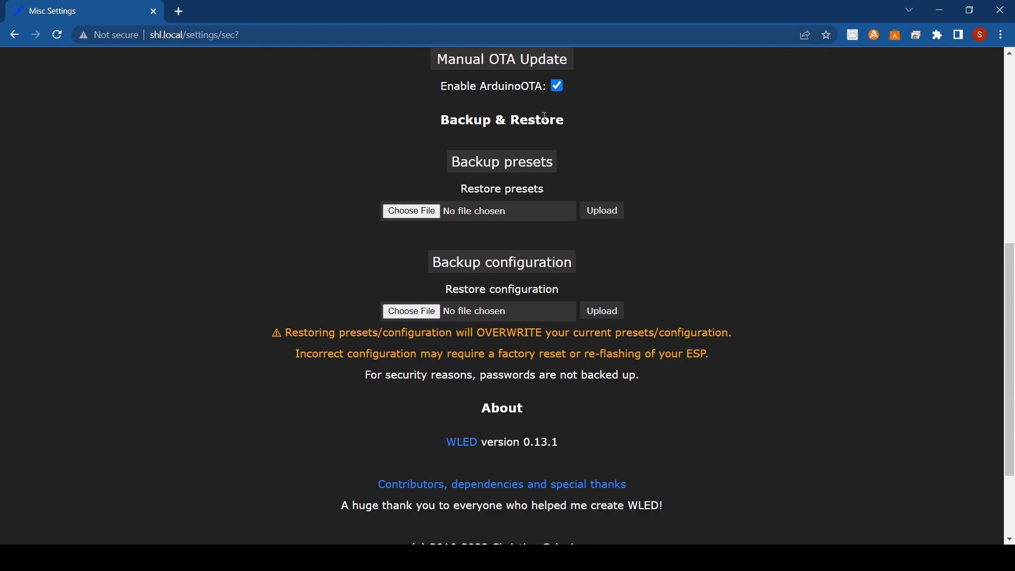
pyautogui.click(500, 168)
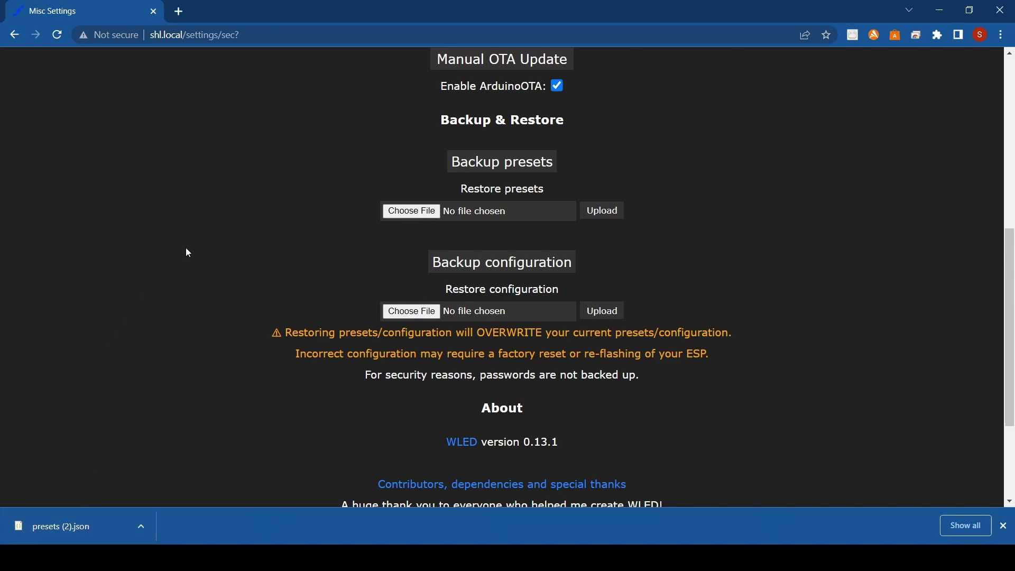
# Upload presets (2).json under Restore presets until 'File Uploaded!' is shown.
pyautogui.click(411, 211)
pyautogui.click(418, 214)
pyautogui.press('Return')
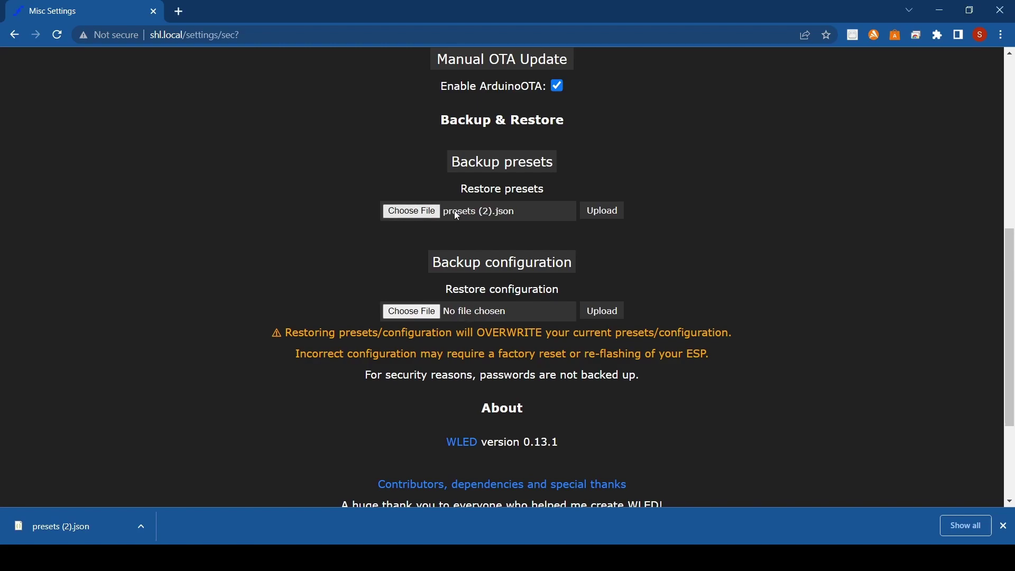
pyautogui.click(607, 212)
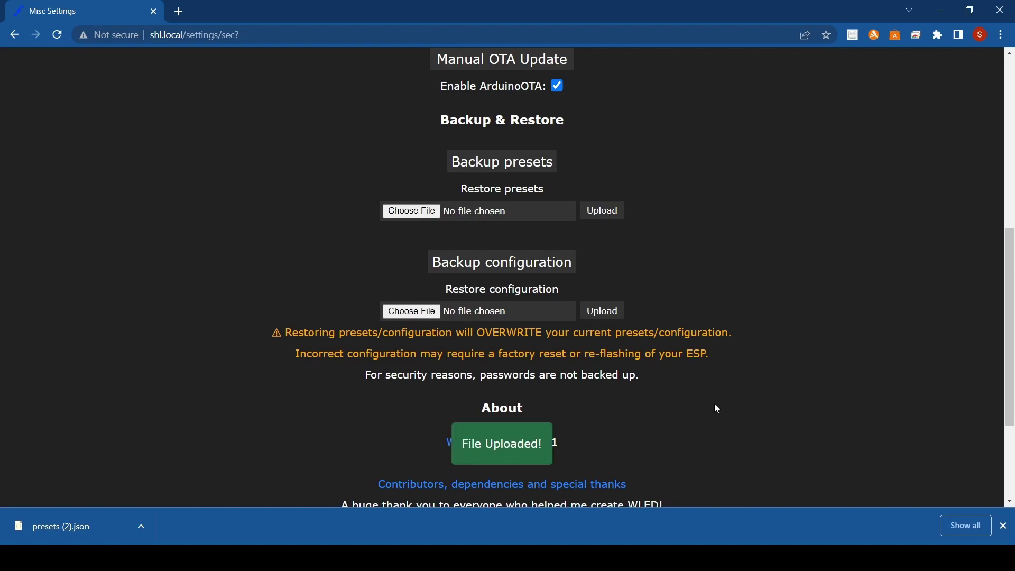
pyautogui.scroll(-3, 714, 403)
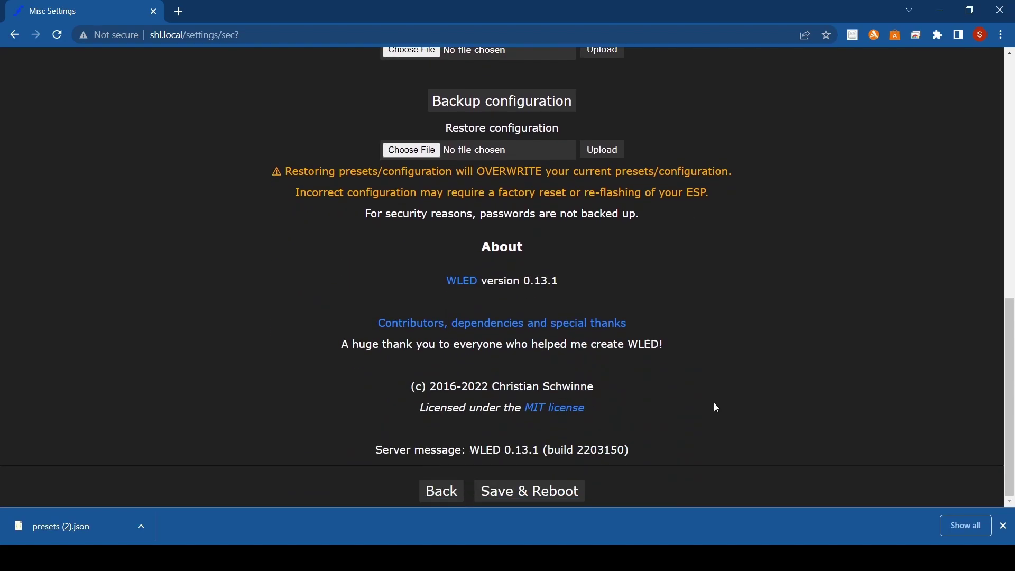
# Save the settings and reboot so the six restored presets appear.
pyautogui.click(532, 495)
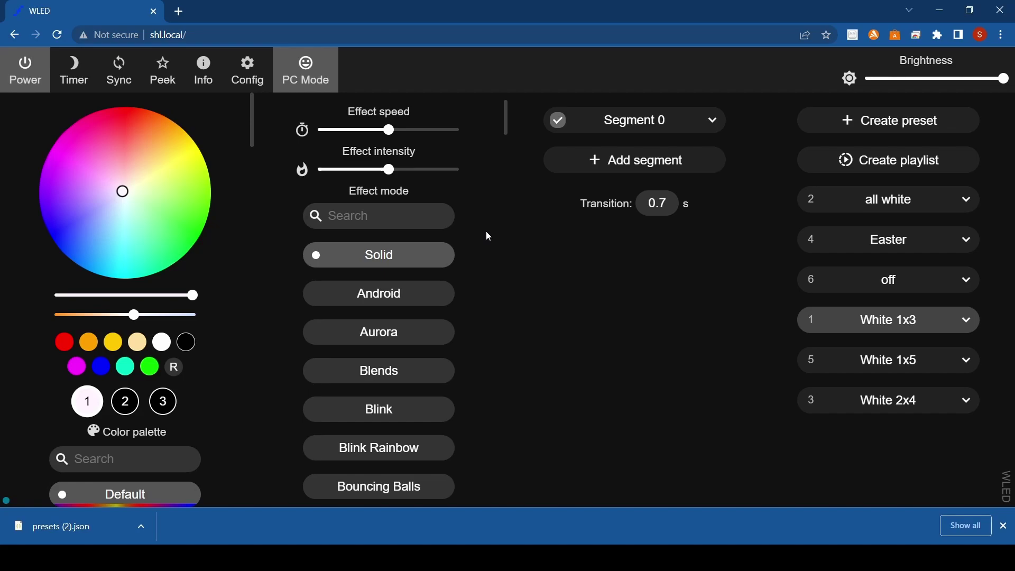
pyautogui.click(245, 76)
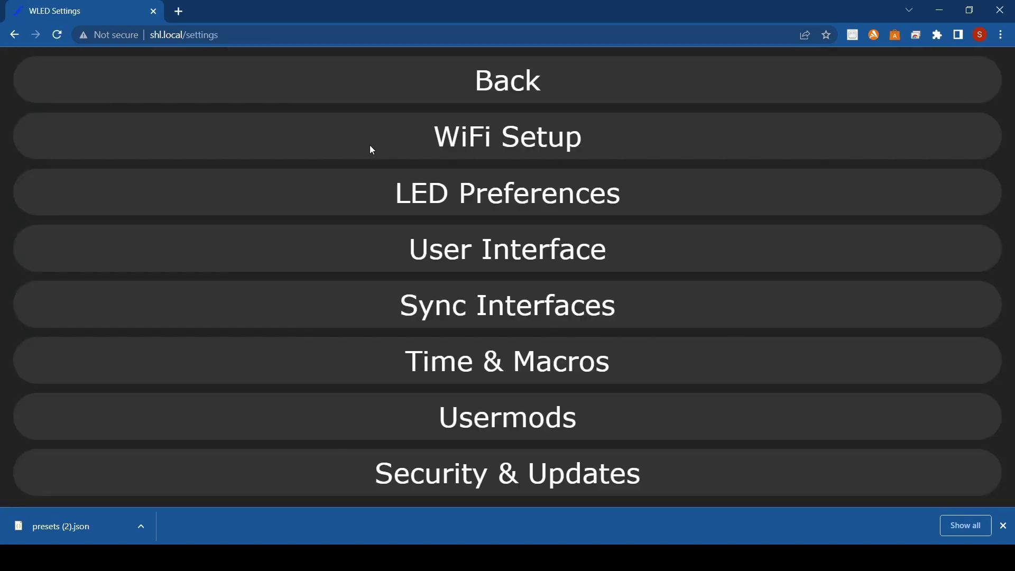
pyautogui.click(569, 470)
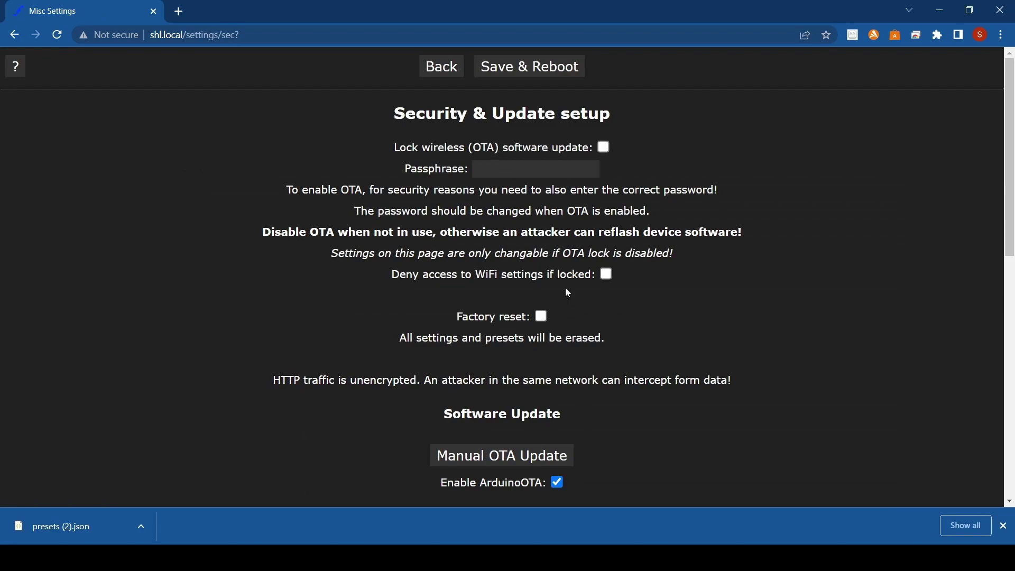
pyautogui.scroll(-6, 567, 292)
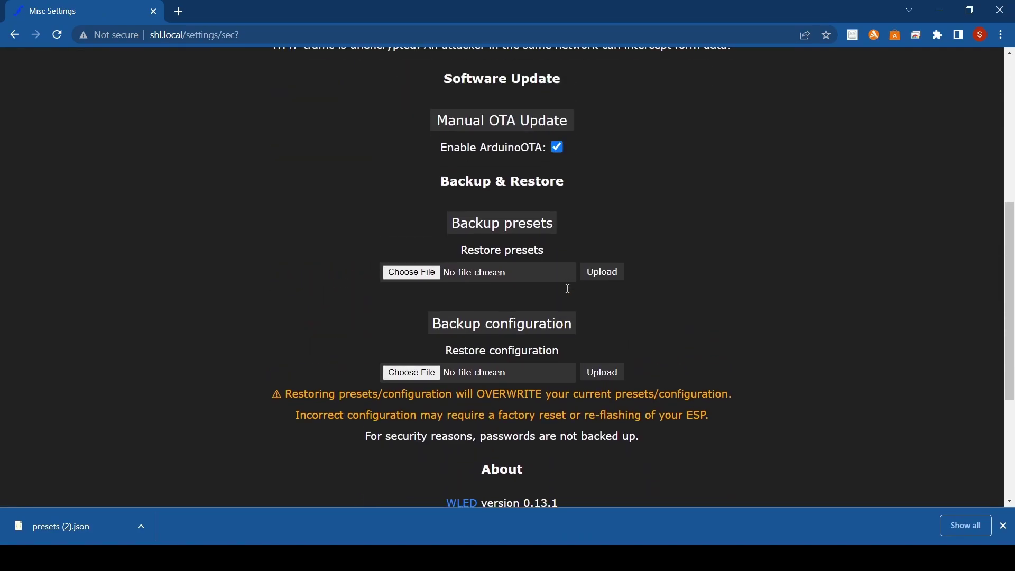
pyautogui.scroll(1, 534, 341)
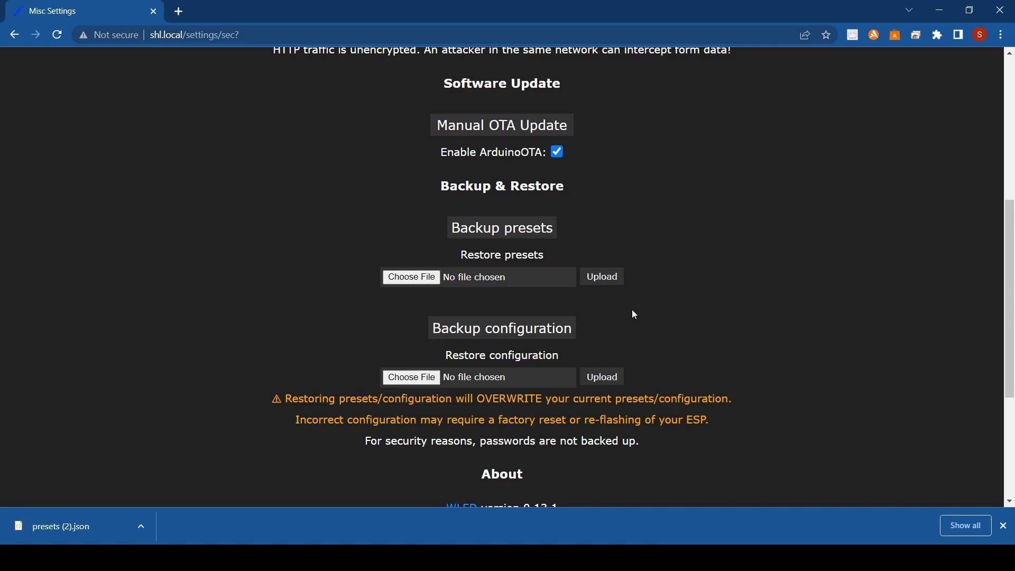
pyautogui.scroll(6, 635, 315)
pyautogui.click(444, 67)
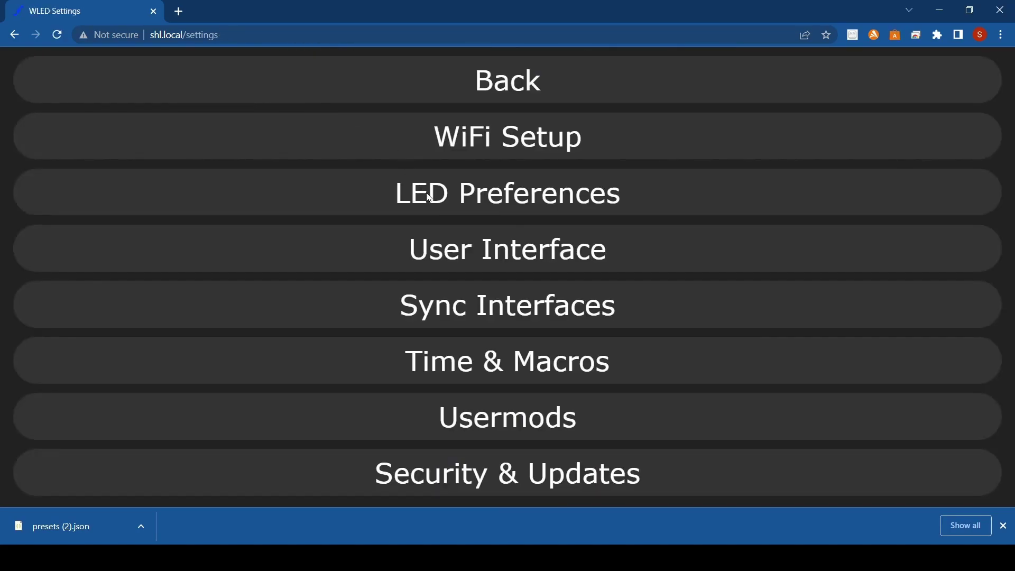
pyautogui.click(439, 198)
pyautogui.scroll(-6, 381, 196)
pyautogui.scroll(-4, 370, 204)
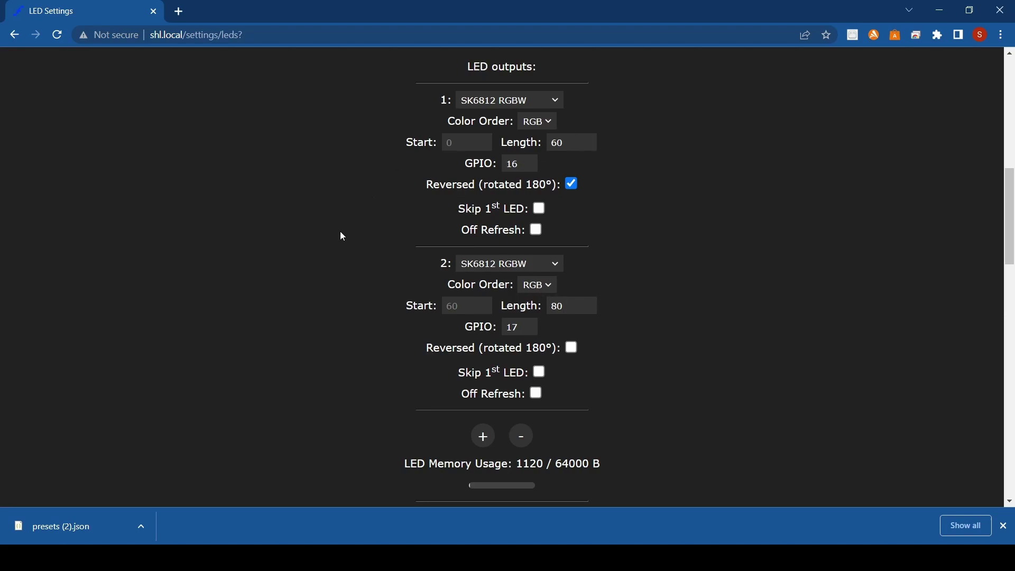
pyautogui.scroll(10, 338, 249)
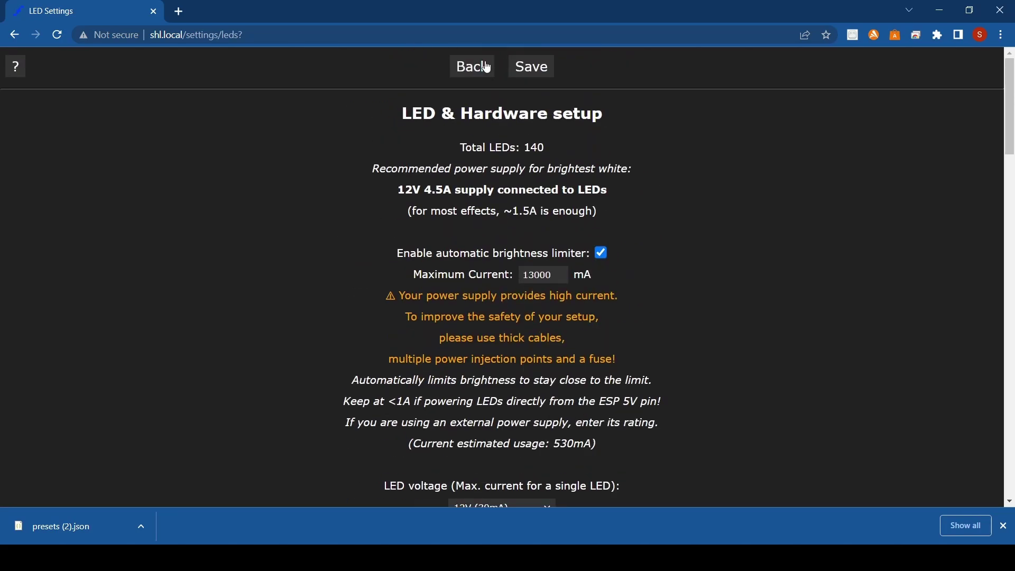
pyautogui.click(487, 68)
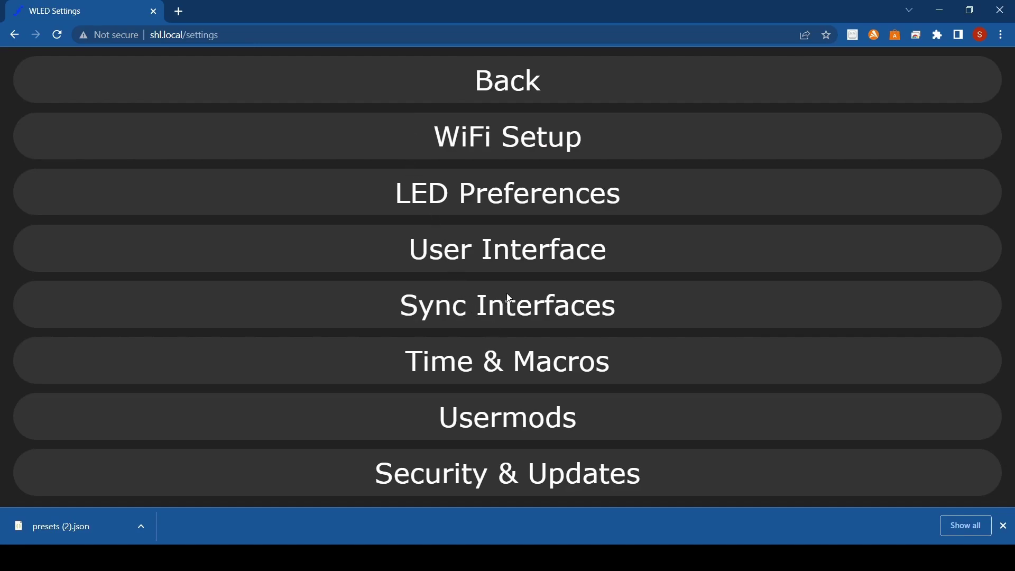
# Go to the Security & Updates page and scroll down and back up through its options.
pyautogui.click(530, 473)
pyautogui.scroll(-5, 736, 330)
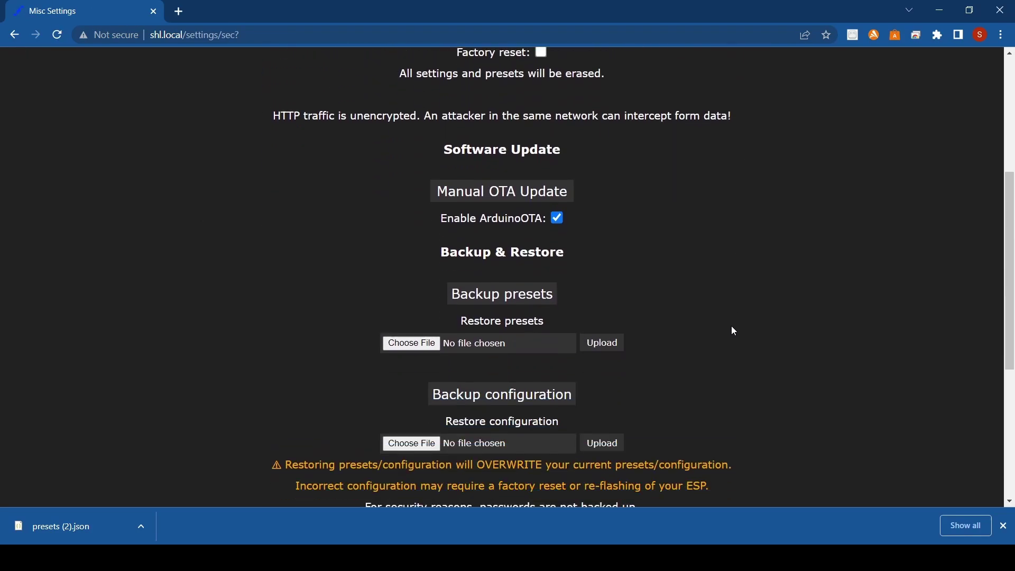
pyautogui.scroll(5, 735, 330)
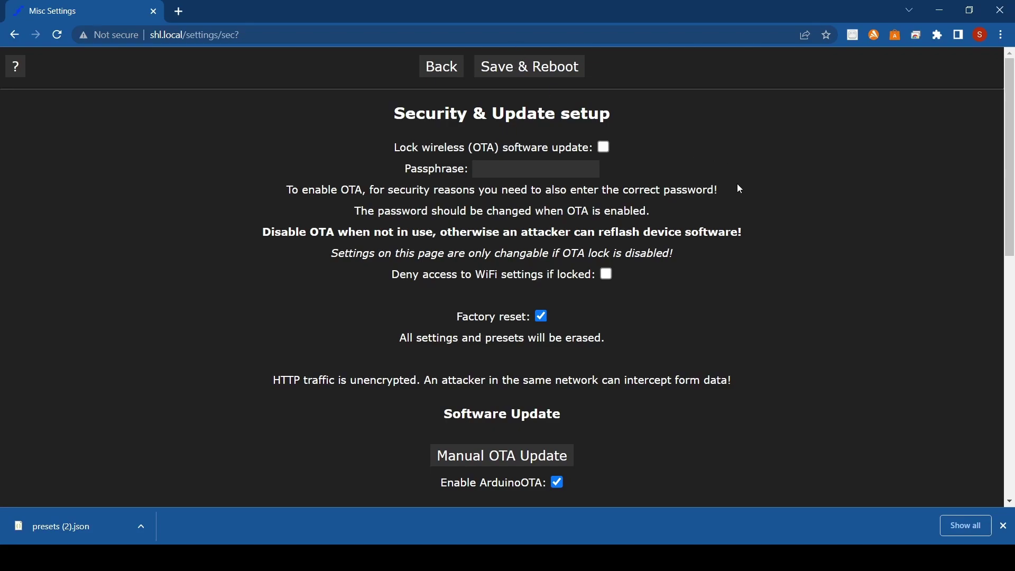
# Untick Factory reset and download the configuration backup as cfg (3).json.
pyautogui.click(542, 317)
pyautogui.scroll(-6, 597, 292)
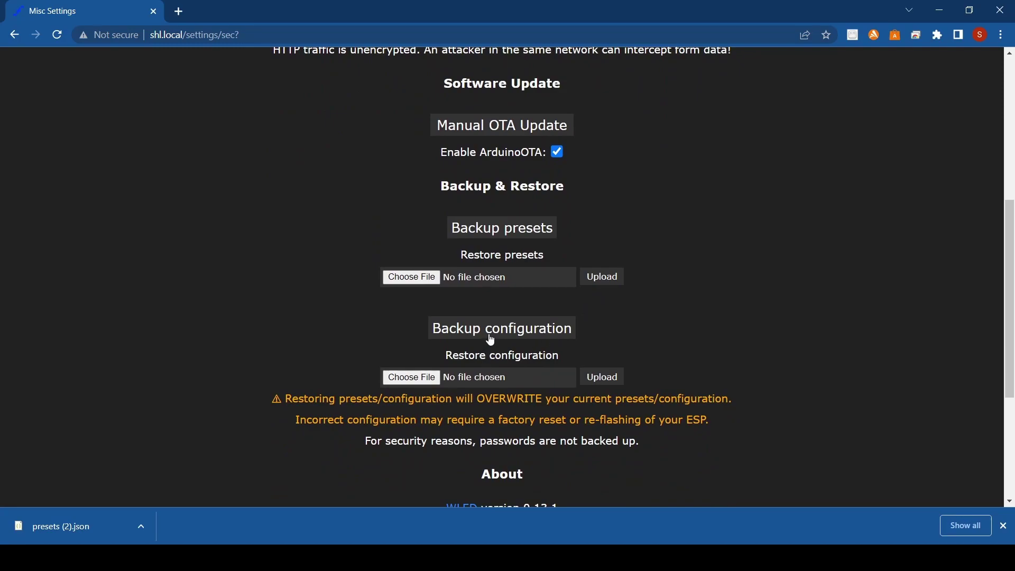
pyautogui.click(491, 339)
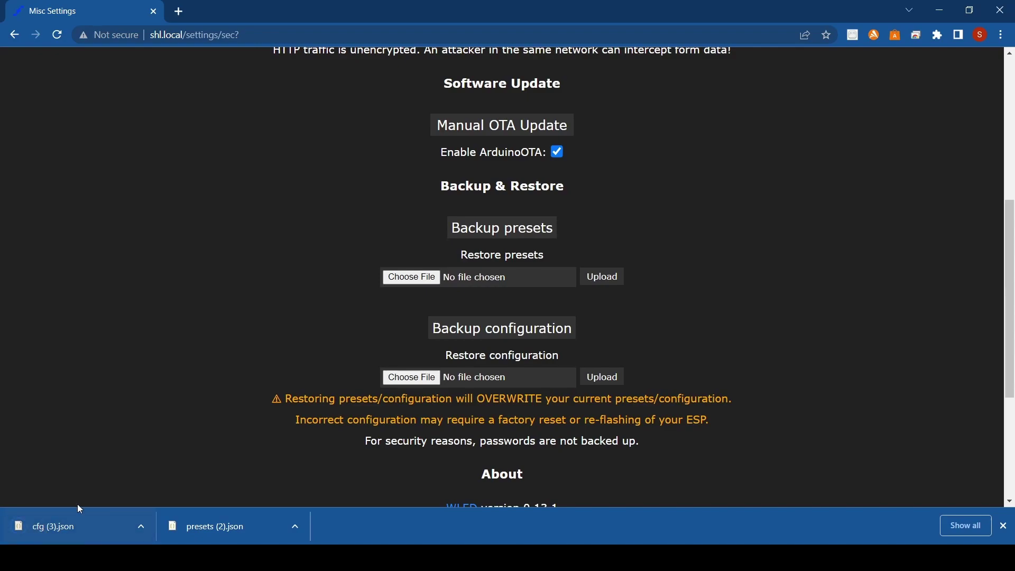
pyautogui.click(410, 378)
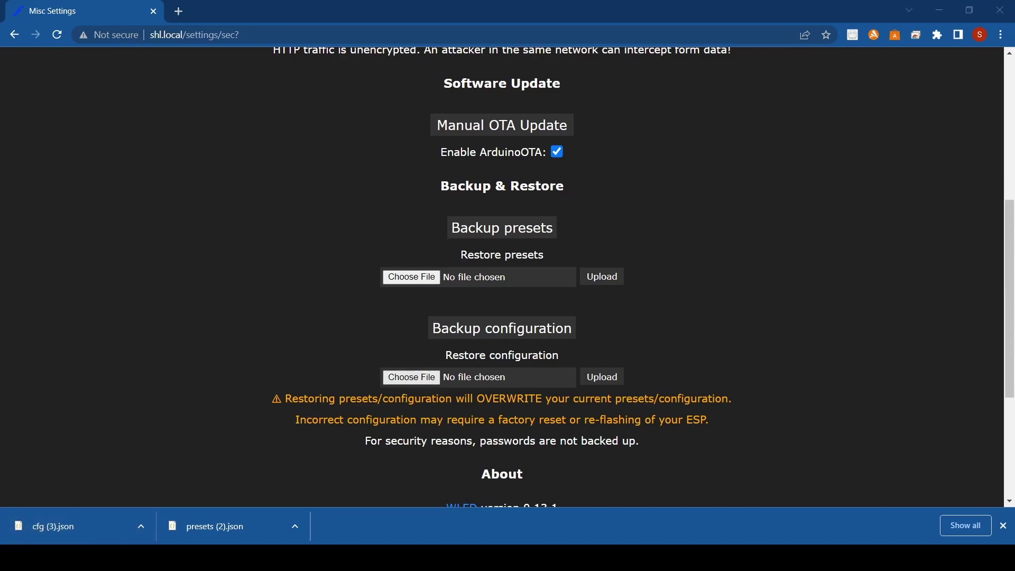
# Select cfg (3).json in the Restore configuration field without uploading it.
pyautogui.click(342, 216)
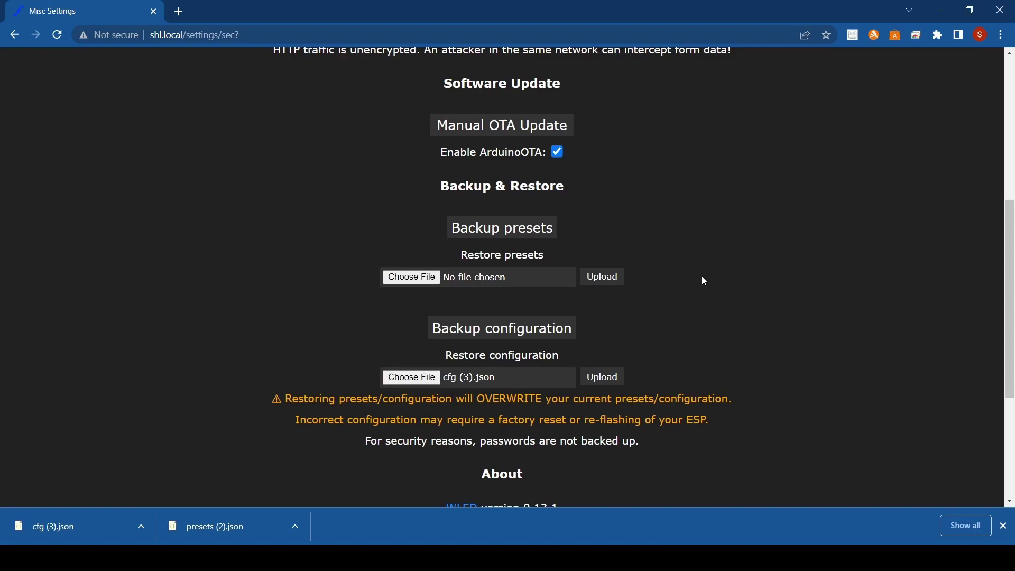
pyautogui.scroll(-4, 704, 282)
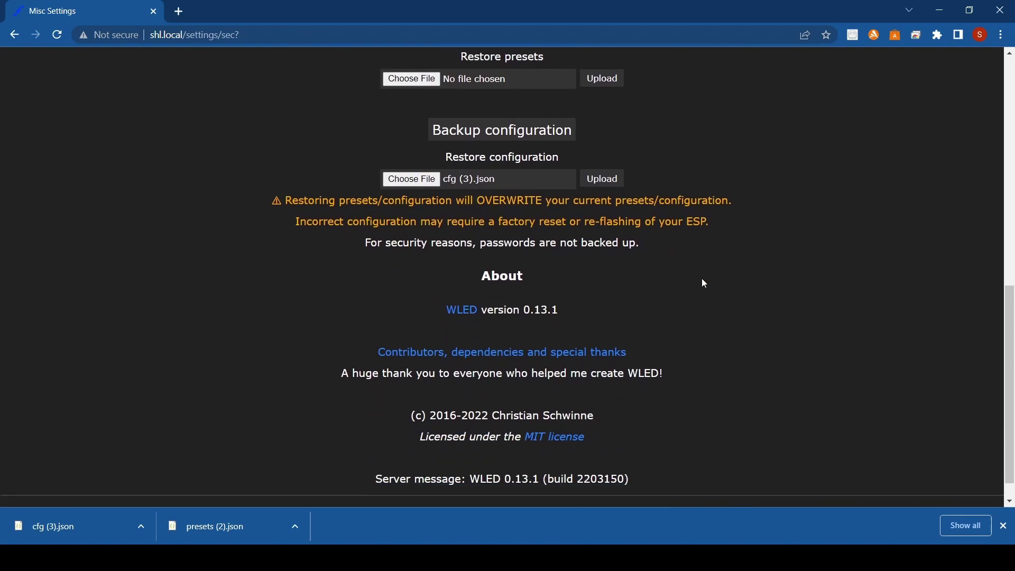
pyautogui.scroll(3, 704, 283)
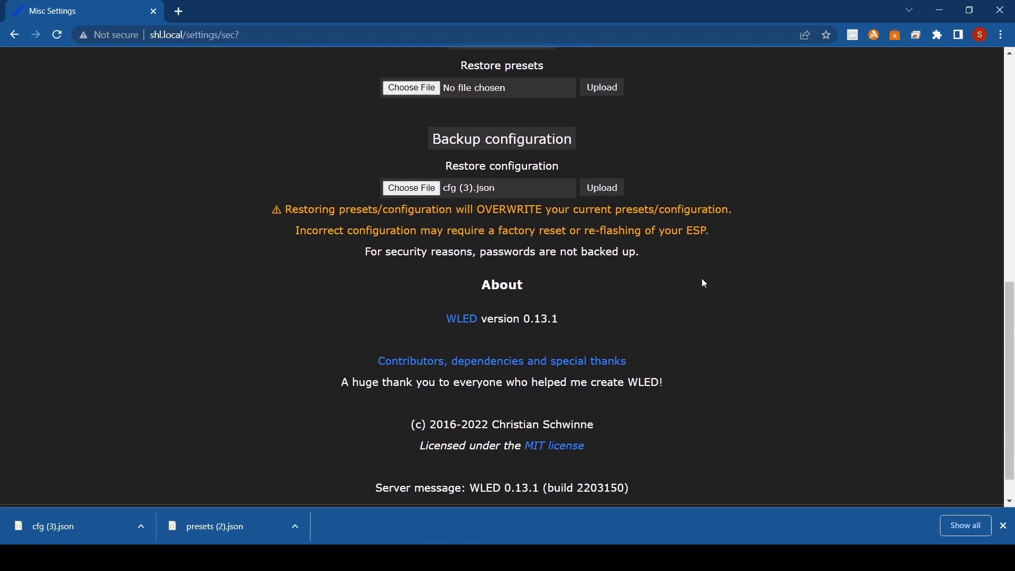
pyautogui.scroll(3, 704, 284)
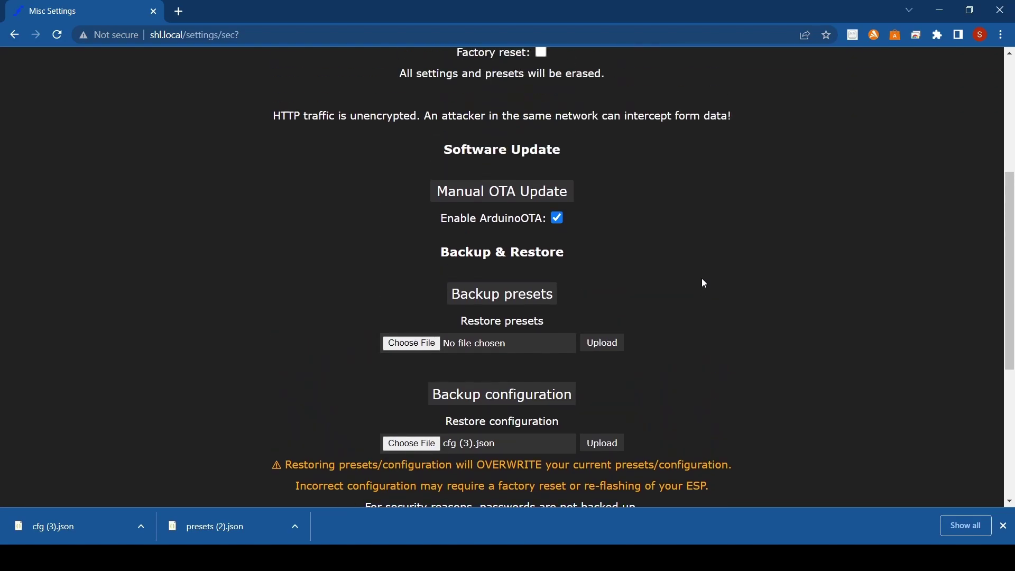
pyautogui.scroll(6, 704, 283)
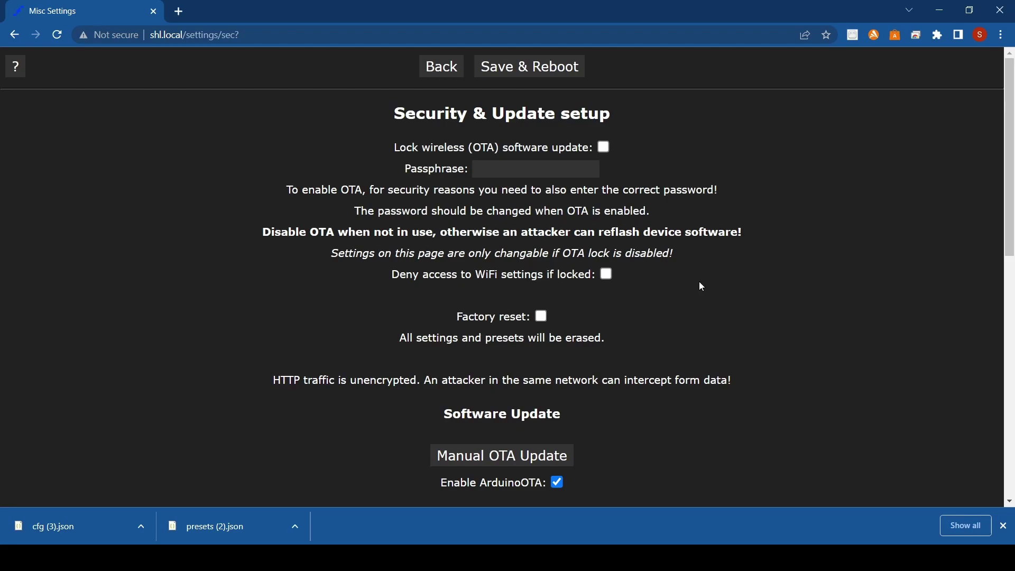
pyautogui.scroll(-7, 702, 287)
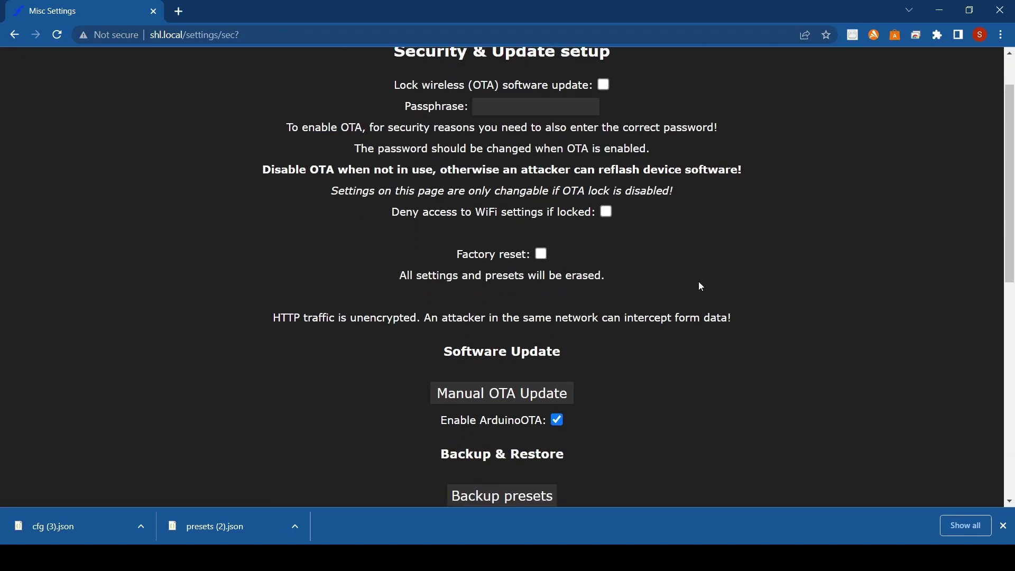
pyautogui.scroll(-1, 701, 288)
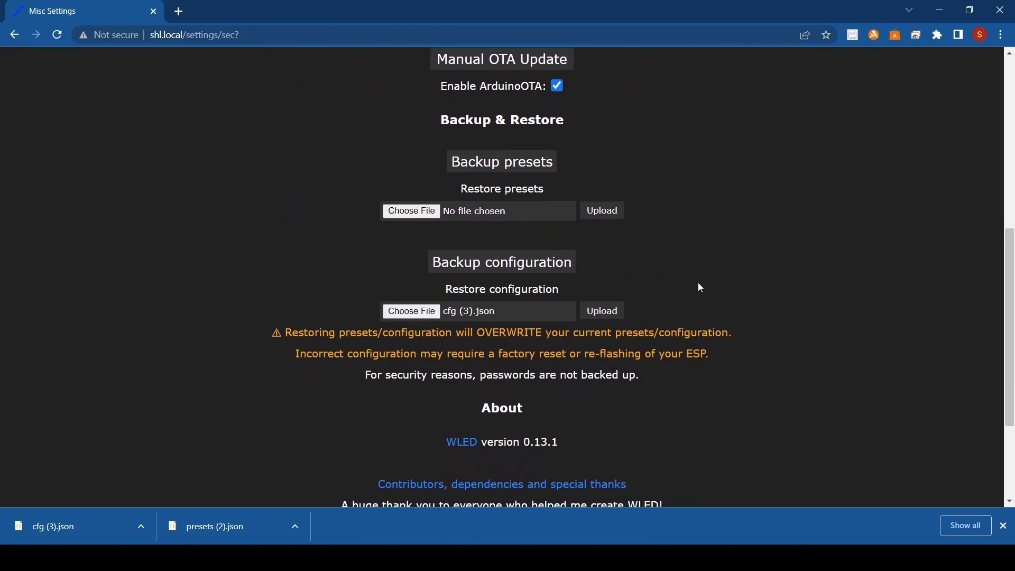
pyautogui.scroll(-3, 701, 288)
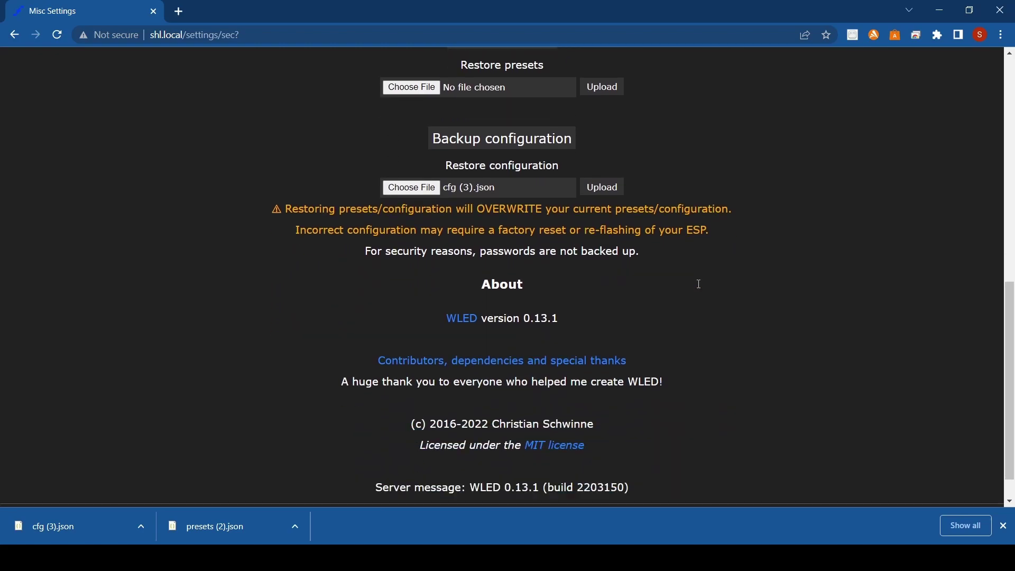
pyautogui.scroll(11, 700, 287)
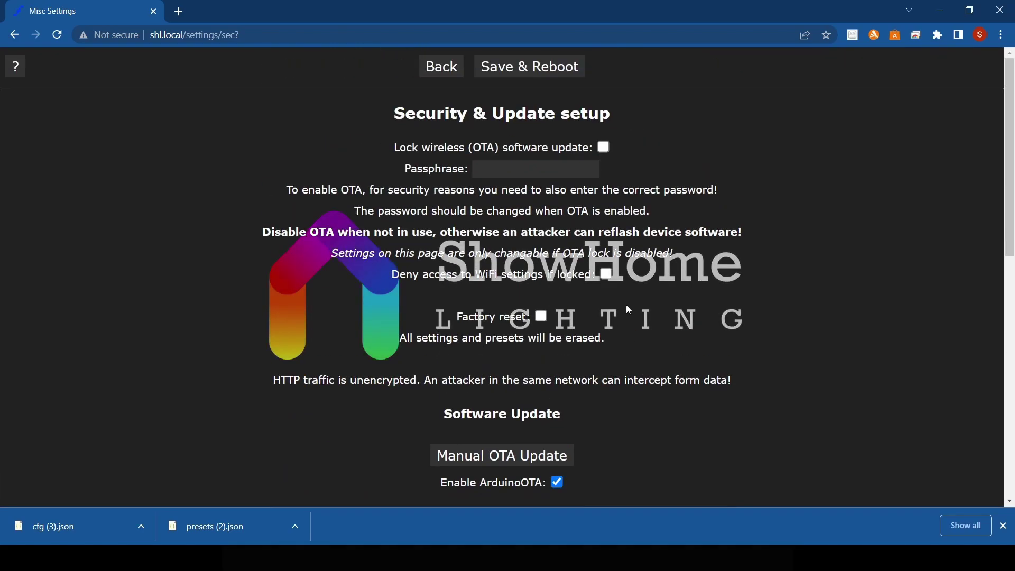